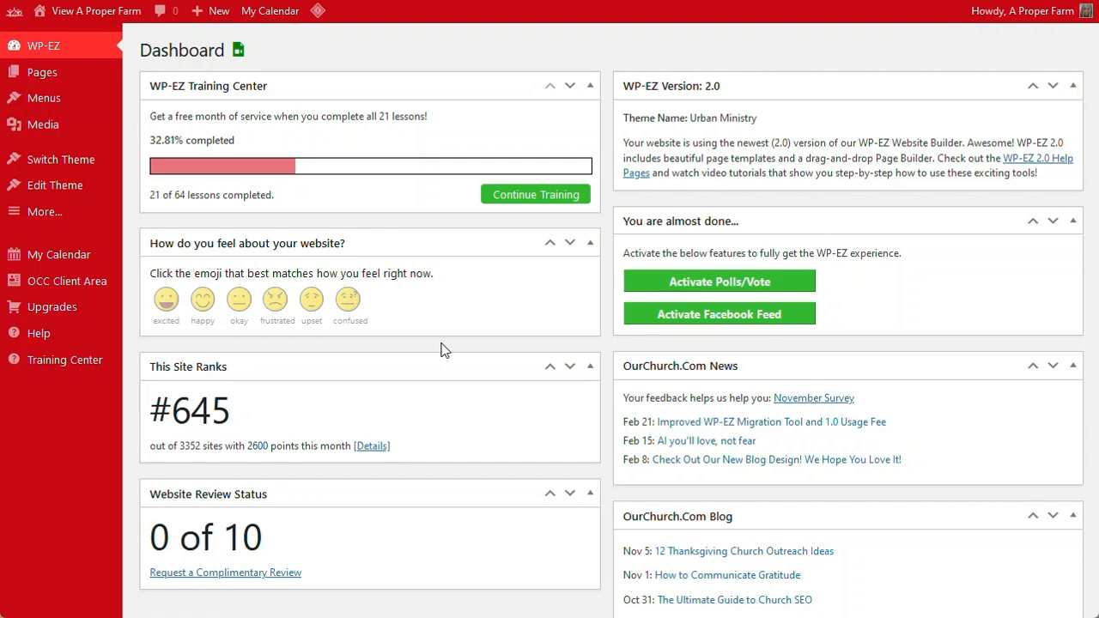
Step: Open the live A Proper Farm site in a separate tab, check its navigation menu, and return to the dashboard
right_click(68, 19)
left_click(81, 29)
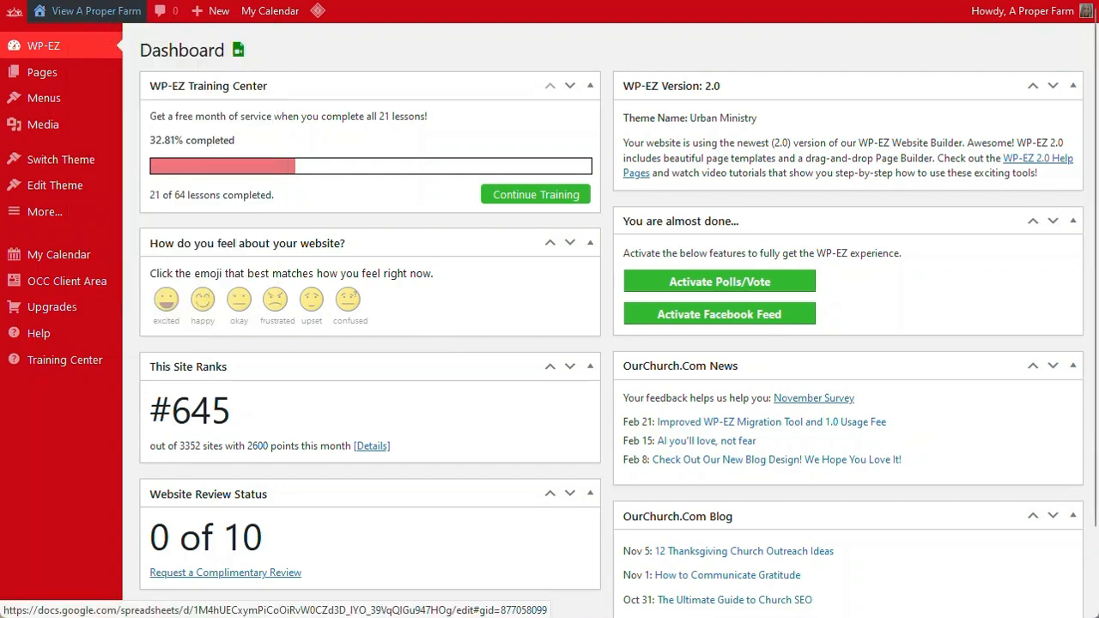
key("ctrl+Tab")
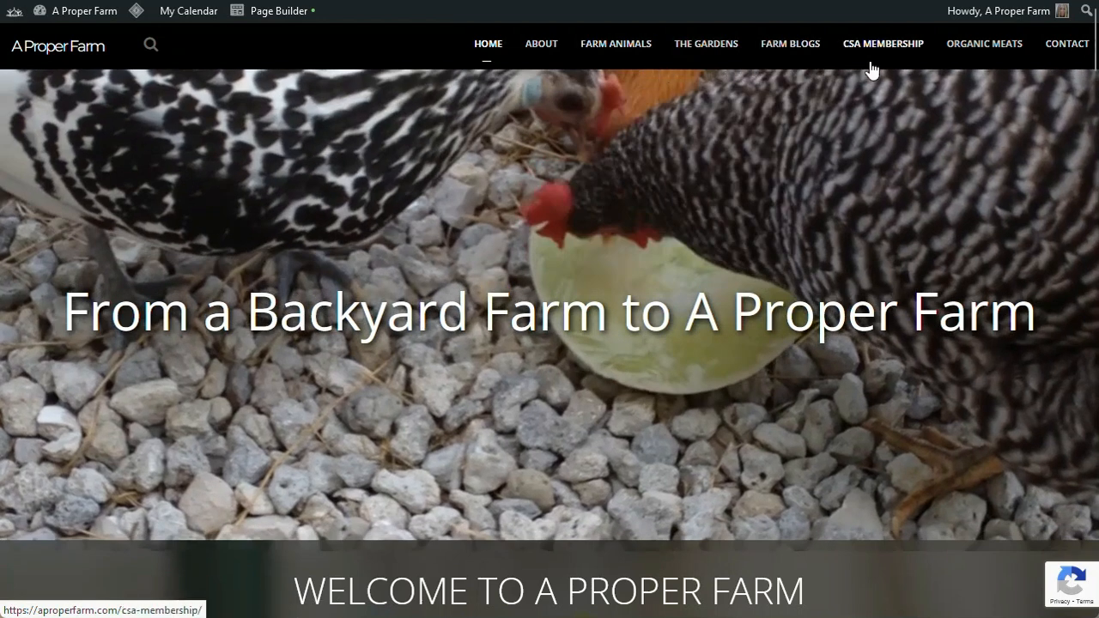
mouse_move(1030, 60)
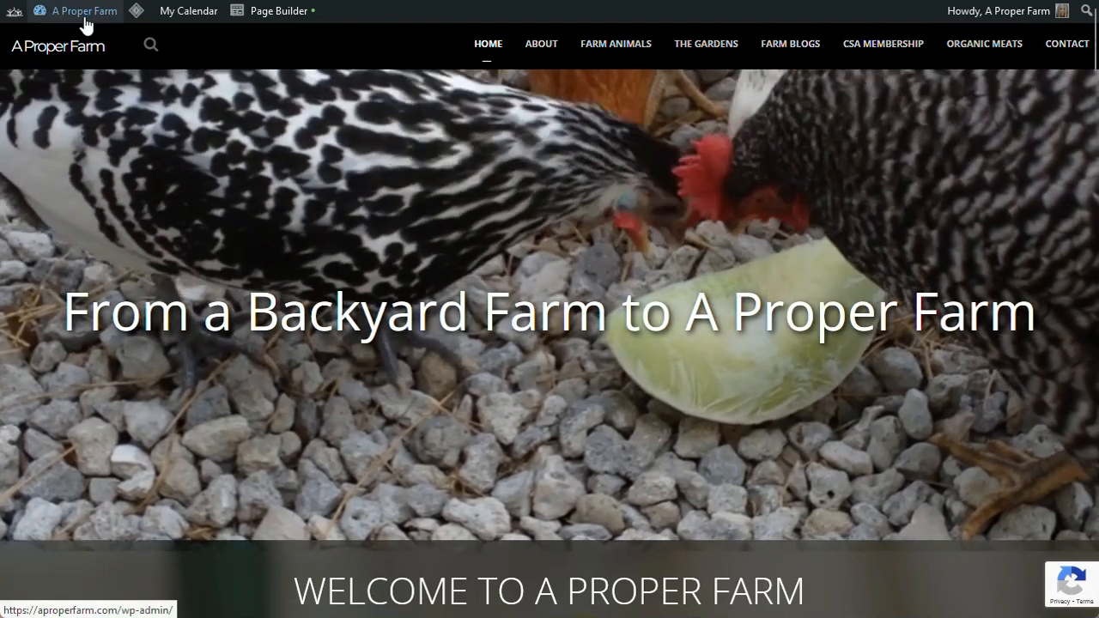
mouse_move(83, 15)
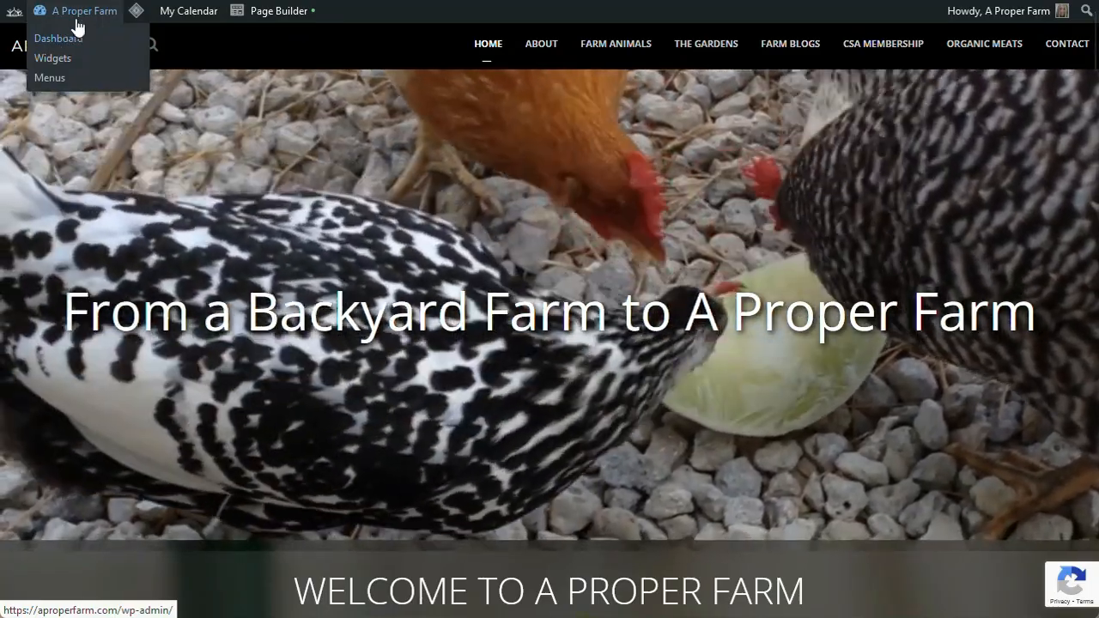
left_click(77, 19)
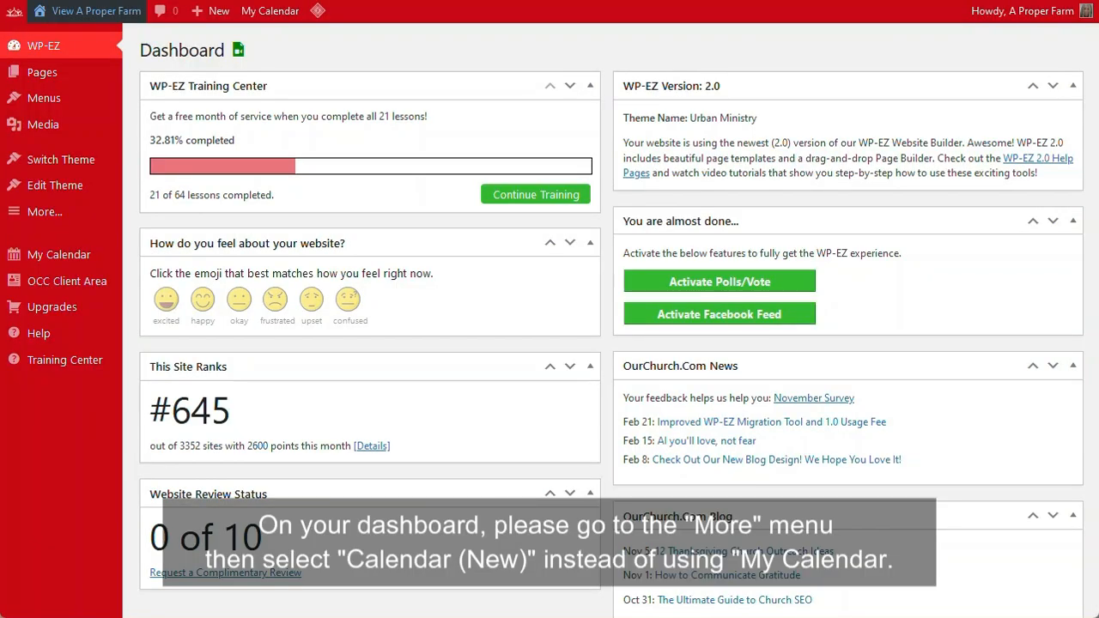
Step: Open the My Calendar shortcode generator and follow its primary view link to edit the calendar page
mouse_move(53, 268)
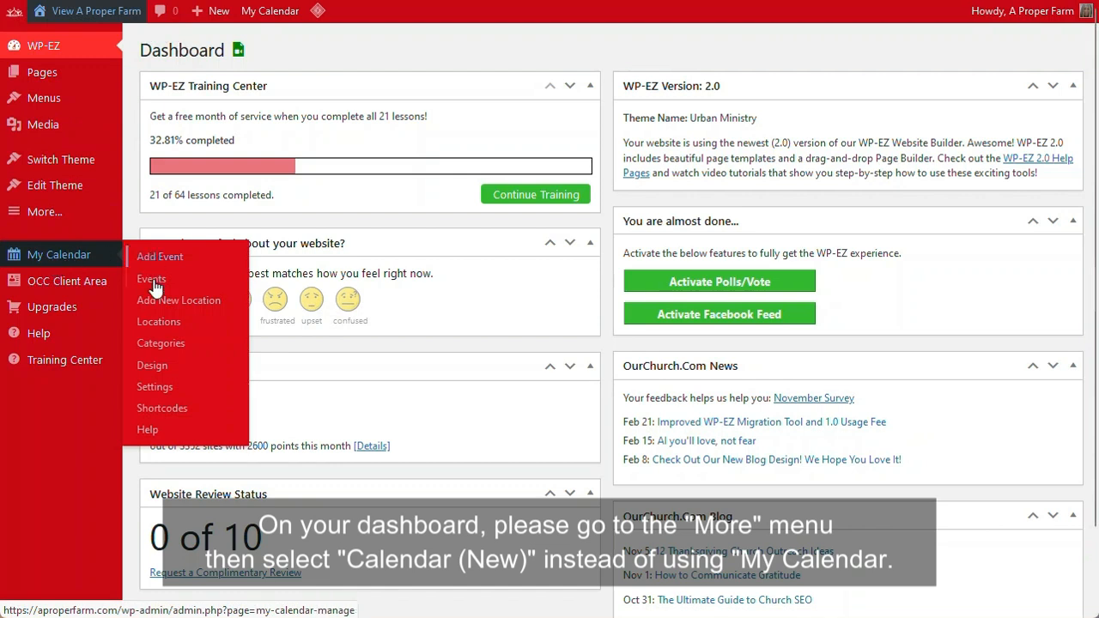
left_click(155, 413)
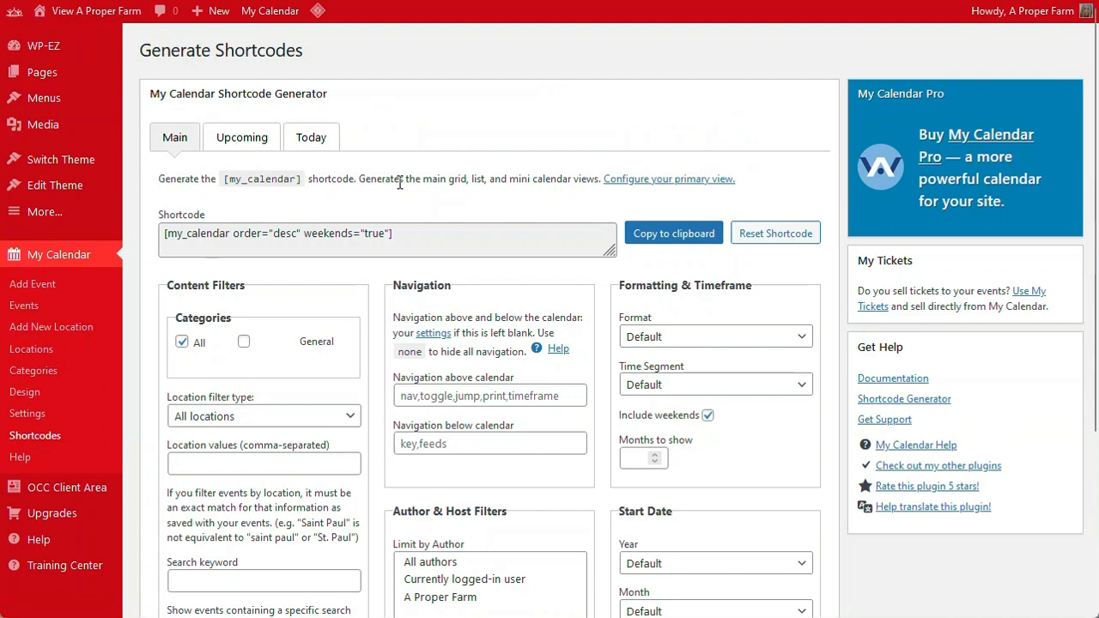
left_click_drag(160, 184, 347, 187)
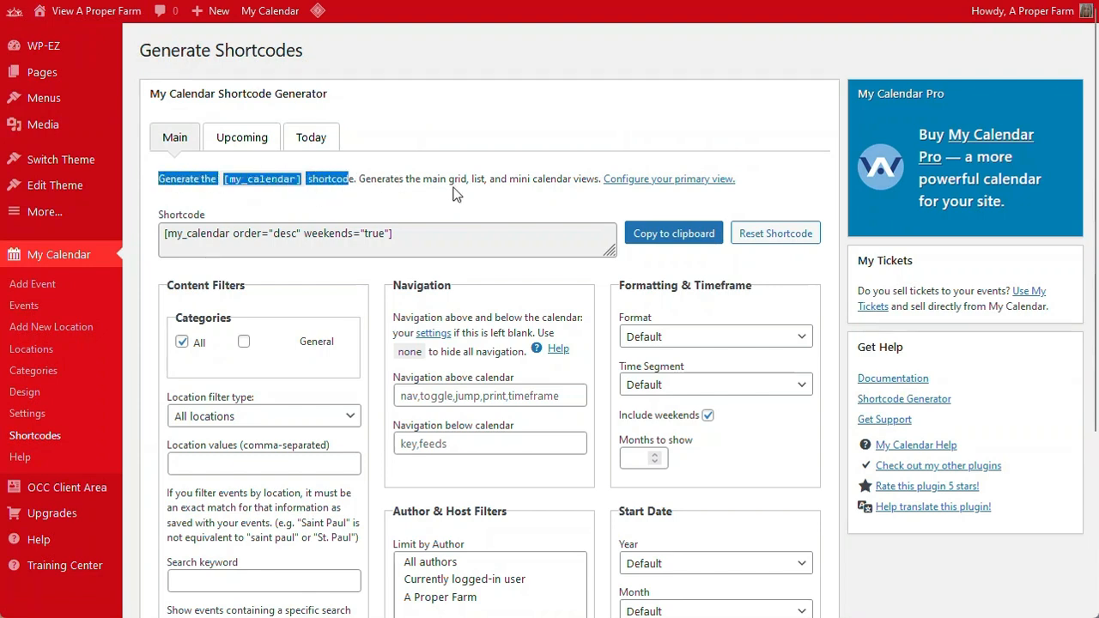
left_click(674, 184)
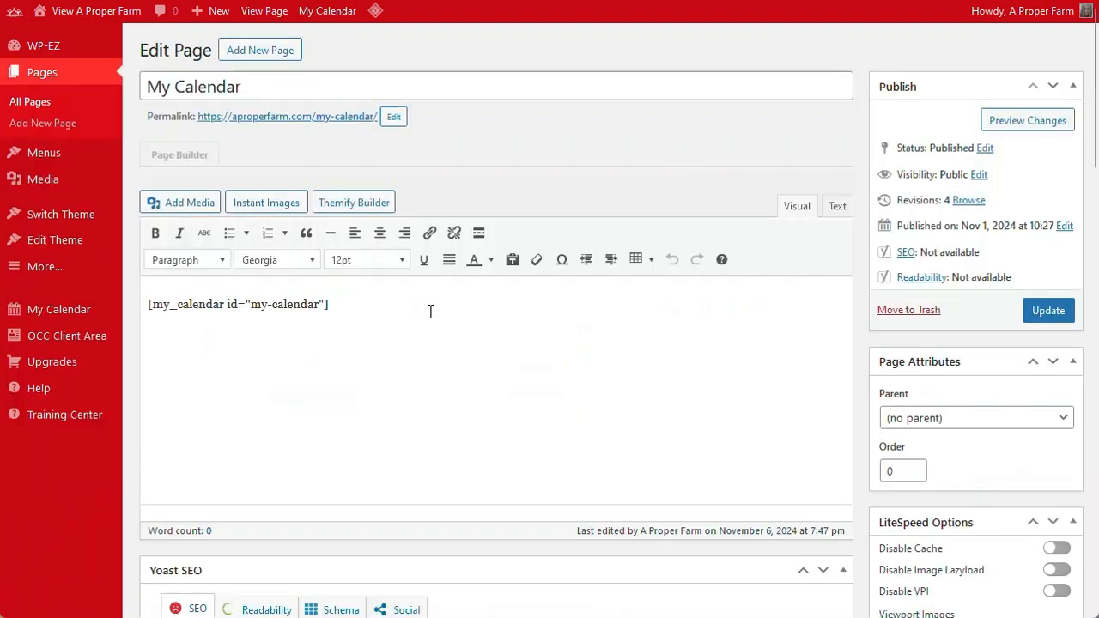
Step: Retitle the calendar page "Farm Calendar" and update it
left_click_drag(255, 83, 108, 90)
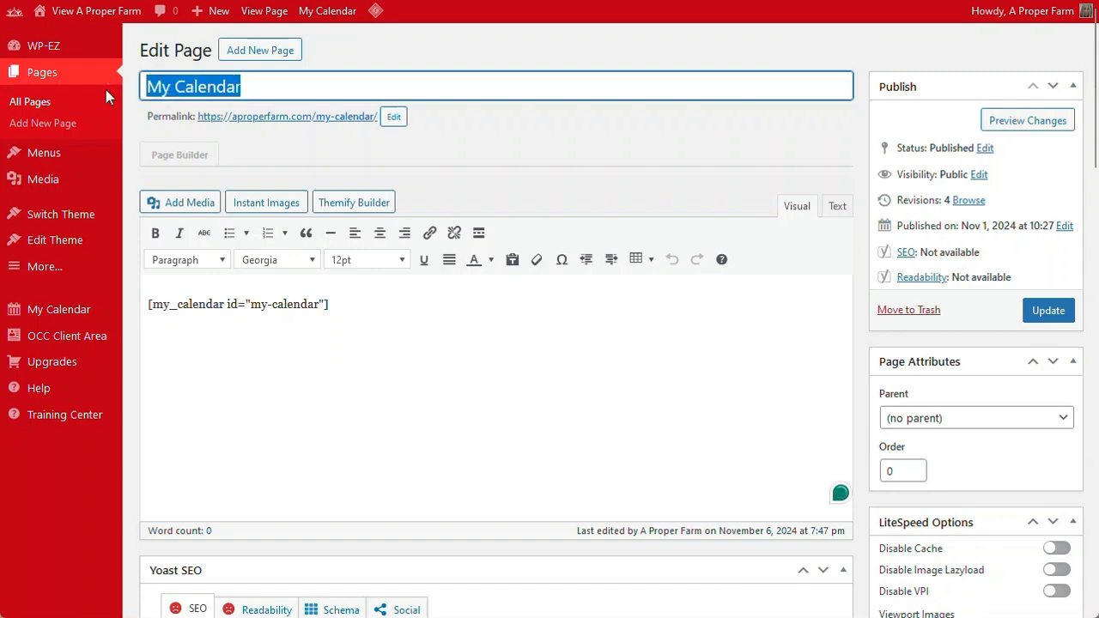
type("A")
key("BackSpace")
type("Farm")
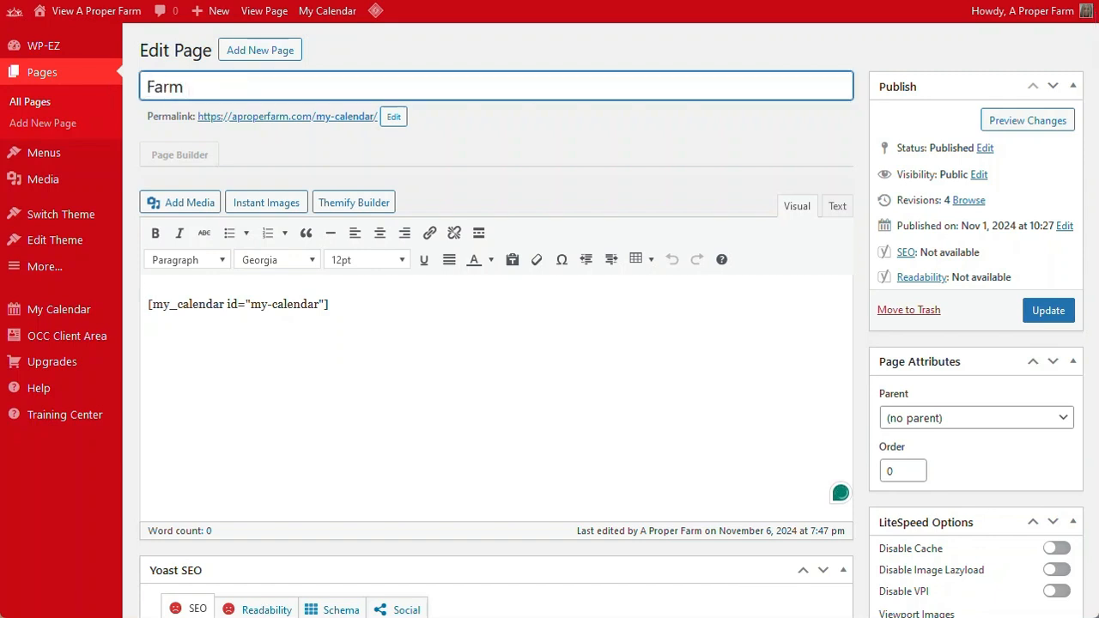
type(" Calendar")
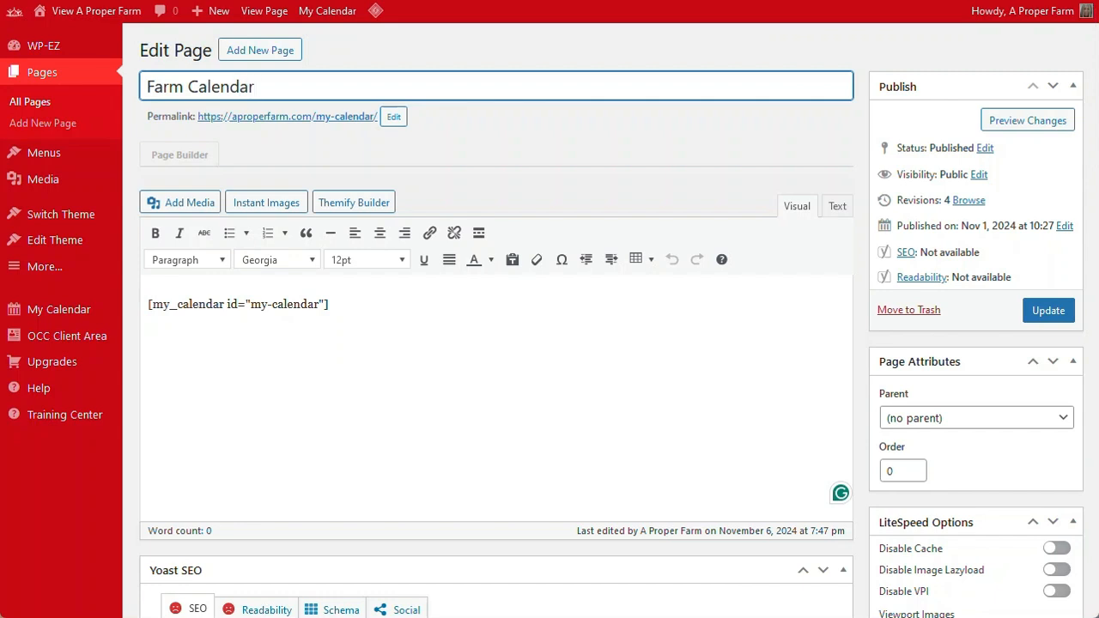
left_click(1060, 316)
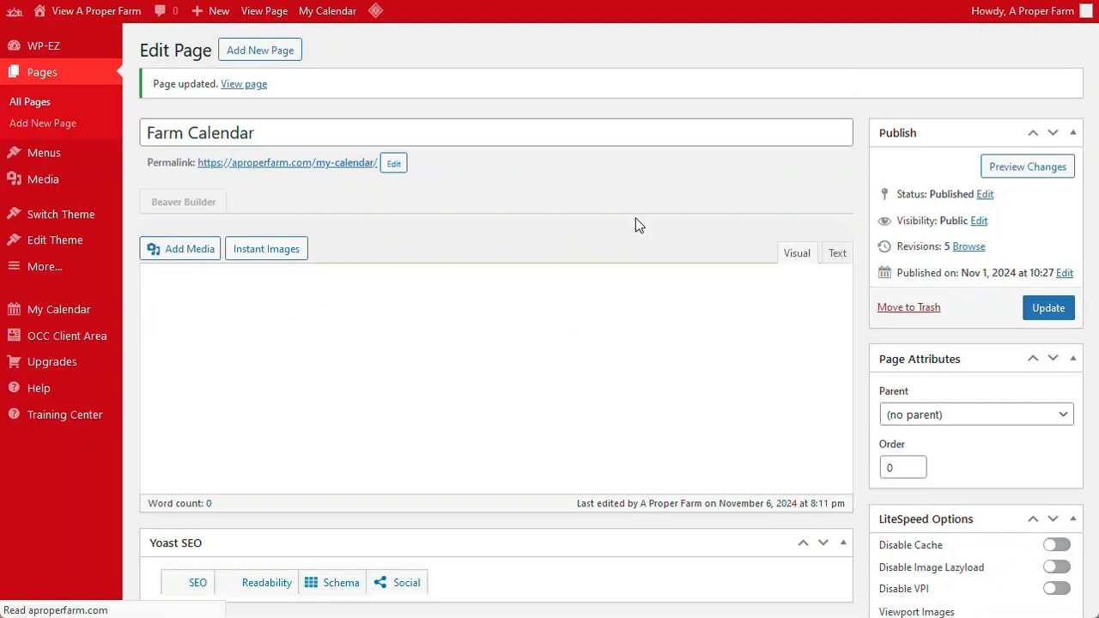
Step: Add the Farm Calendar page to the Default Menu used for the main navigation
left_click(34, 153)
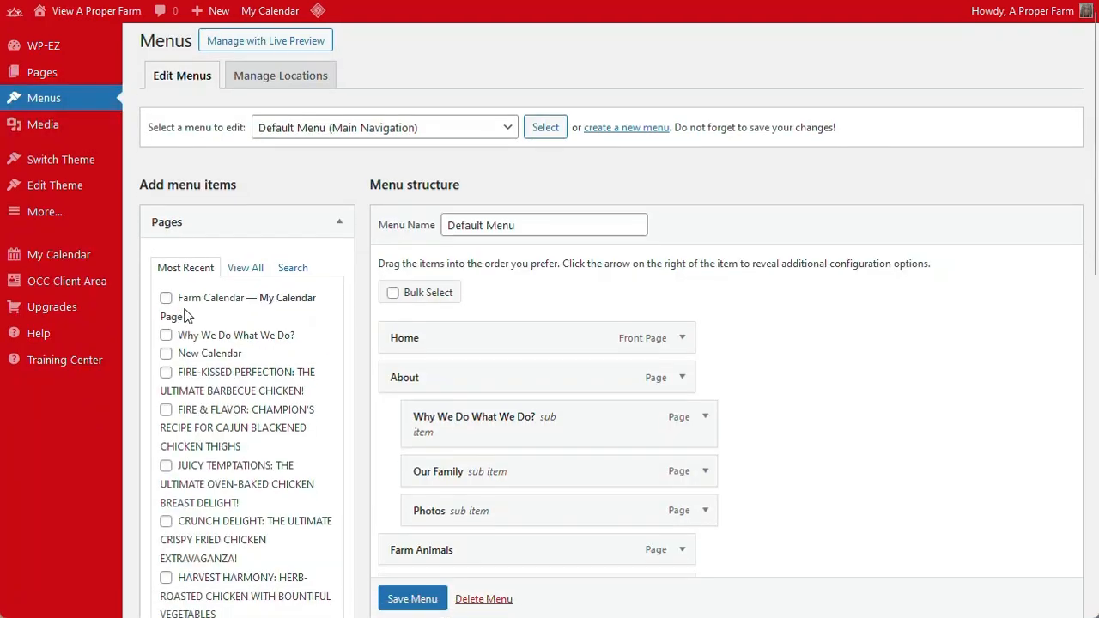
scroll(185, 292, "down", 1)
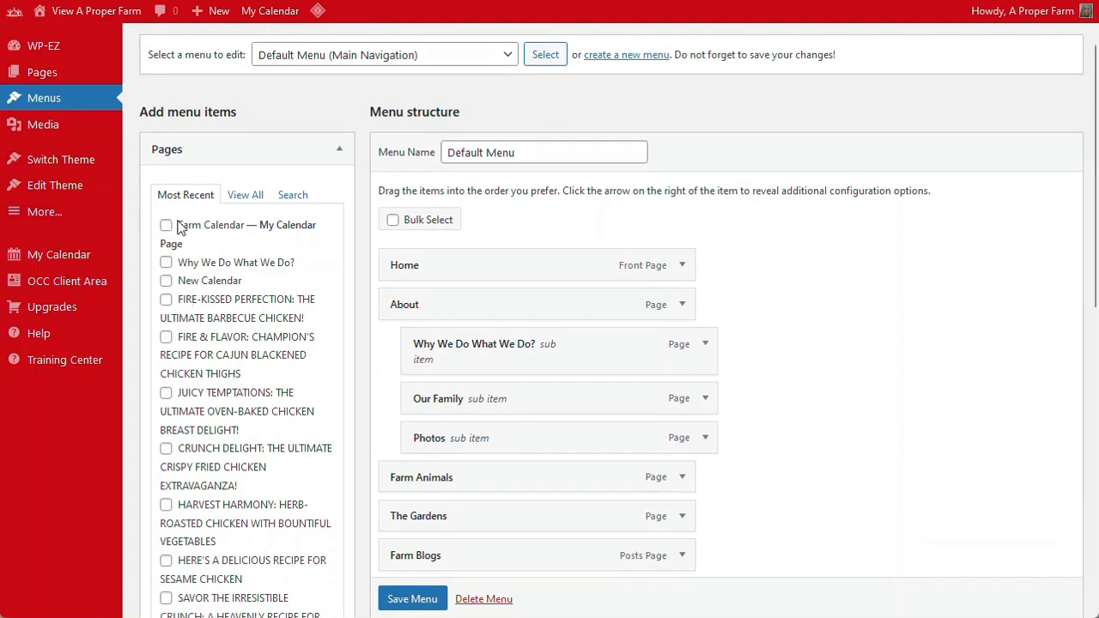
scroll(172, 236, "down", 6)
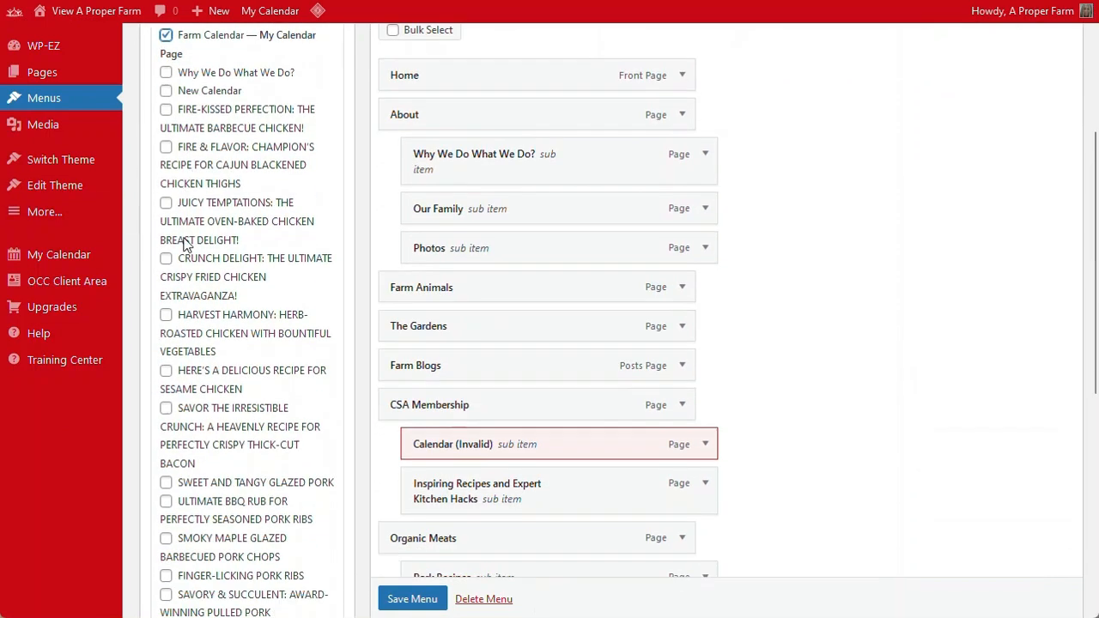
left_click(304, 348)
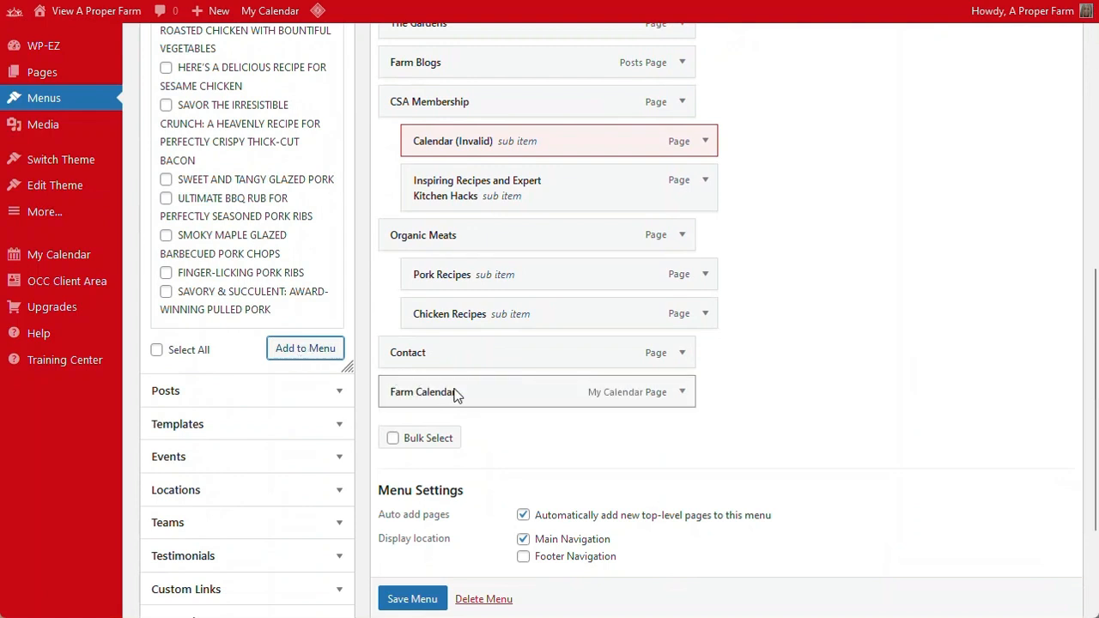
Step: Move Farm Calendar between the CSA Membership group and Organic Meats as a top-level item, and save the menu
left_click_drag(458, 393, 456, 234)
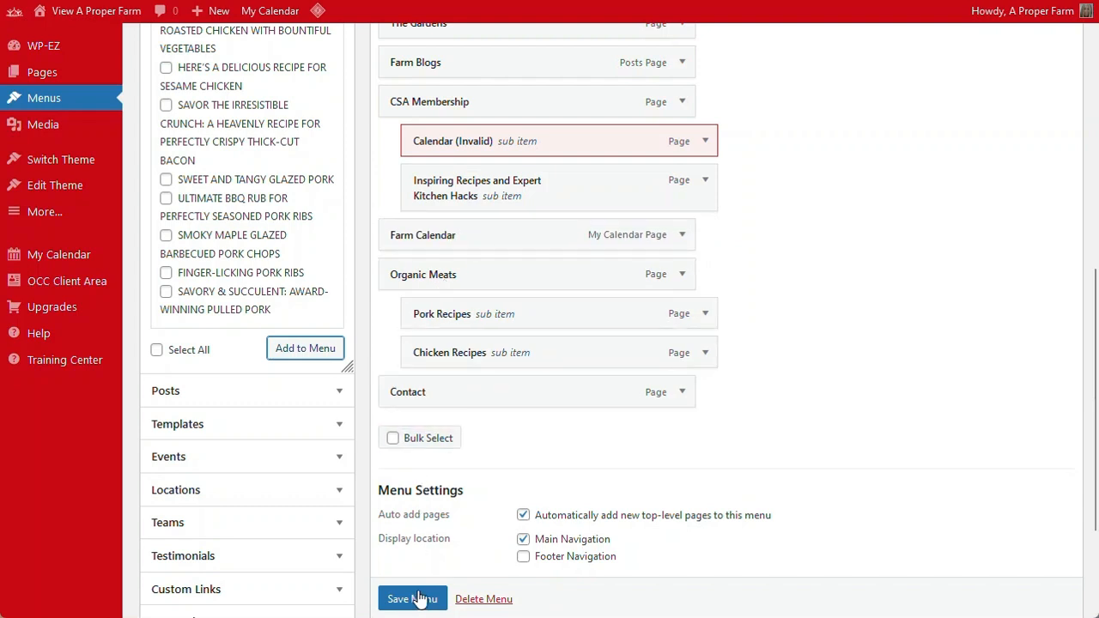
scroll(419, 598, "down", 1)
left_click(421, 560)
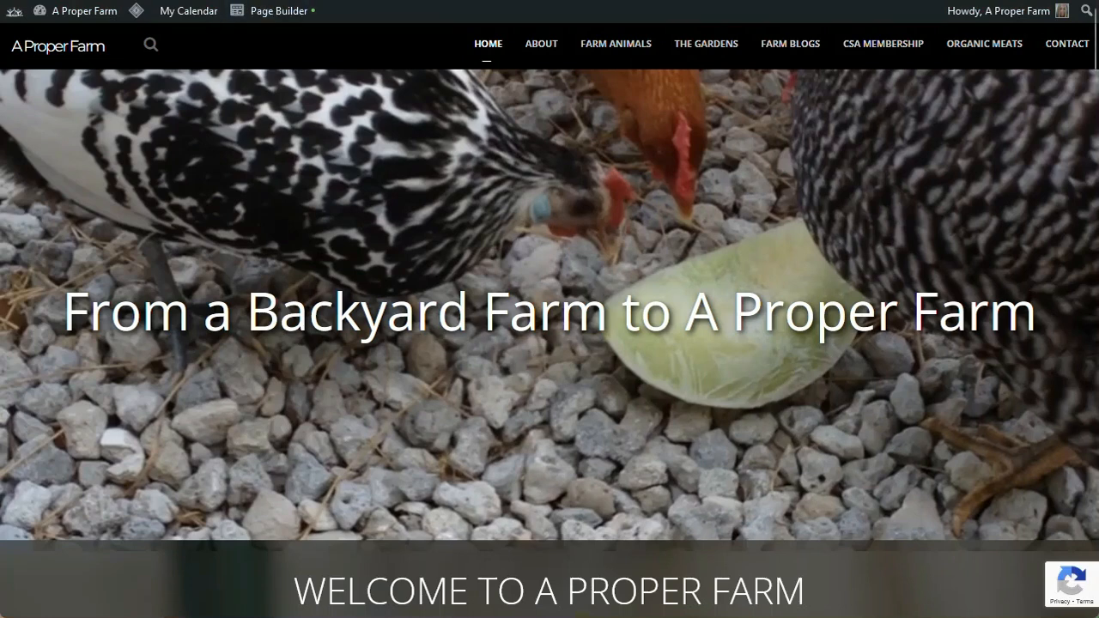
Step: Reload the live site and check the Farm Calendar page from its navigation menu
key("F5")
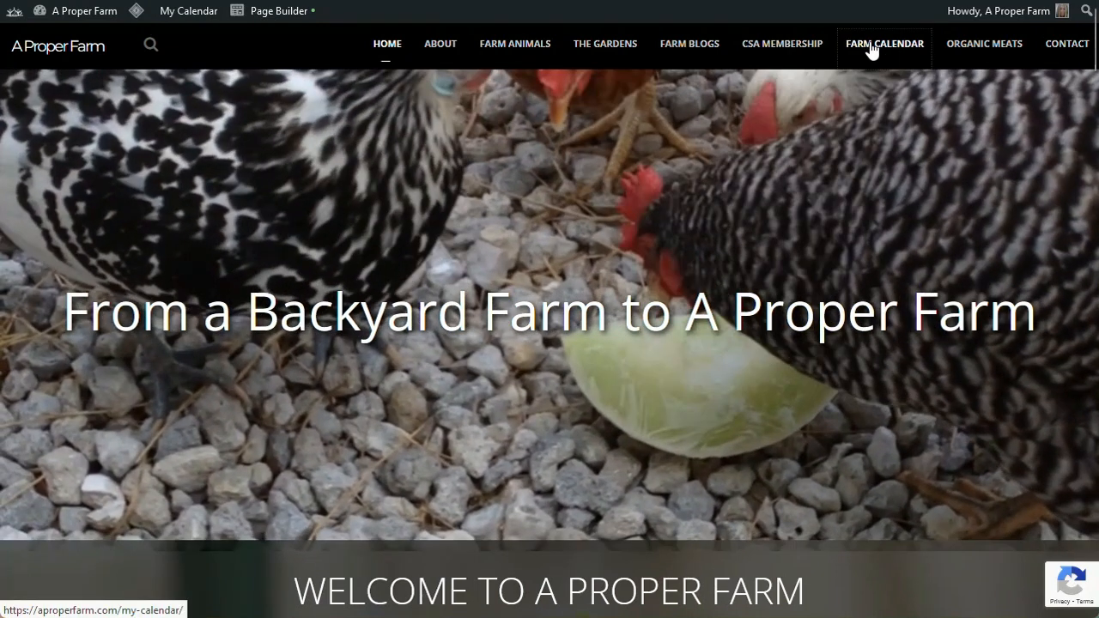
left_click(872, 44)
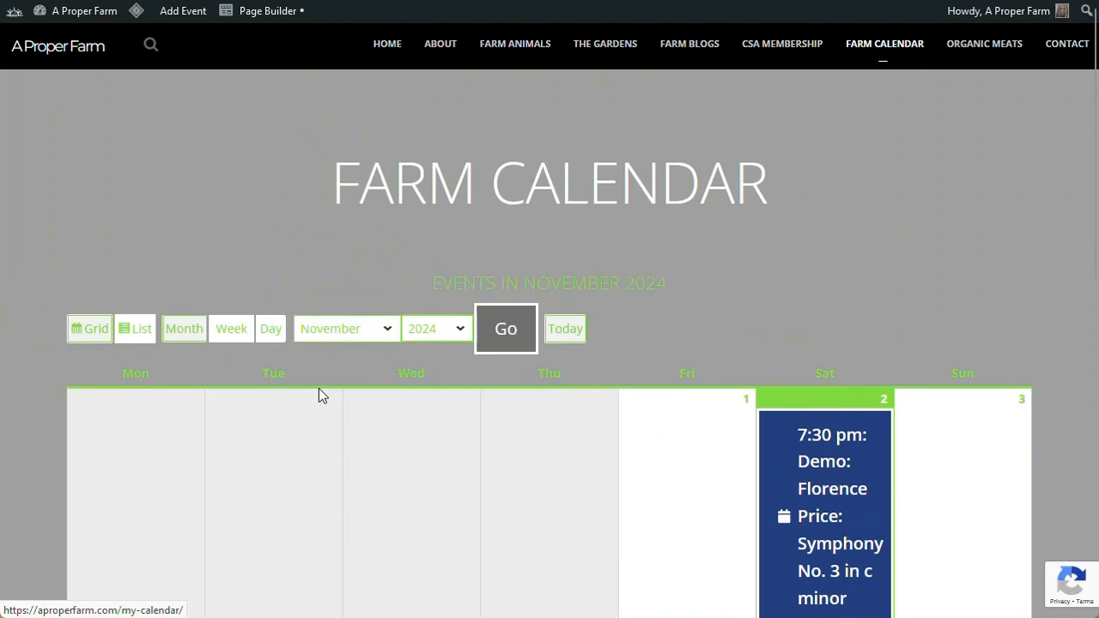
scroll(505, 435, "down", 3)
scroll(684, 488, "up", 1)
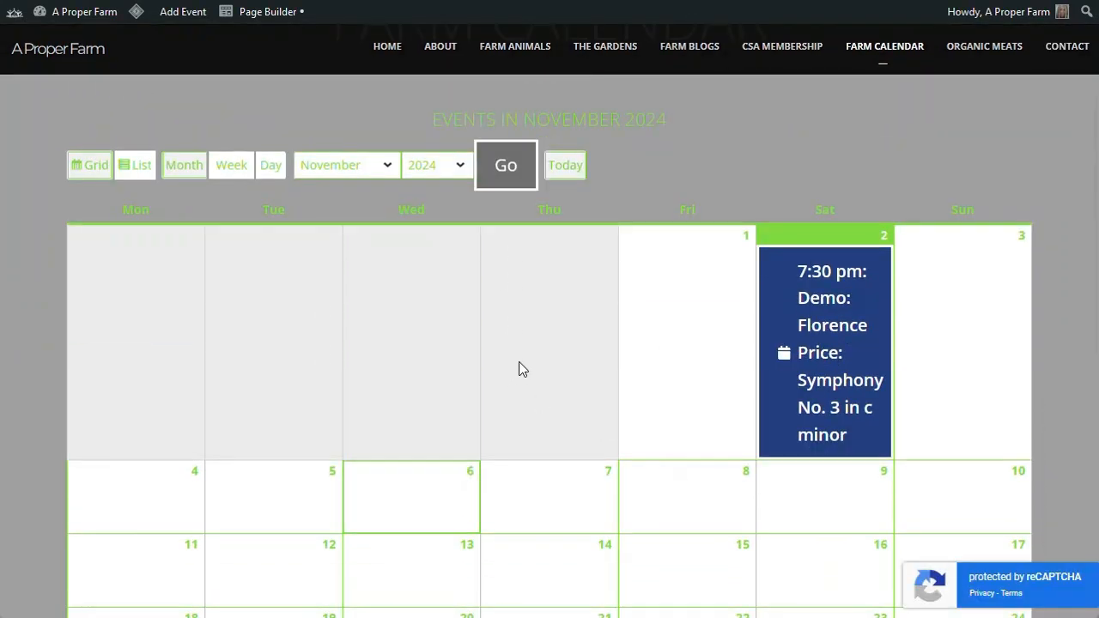
Step: Review the live home page's sections down to the Fresh Garden Harvest and What is A Proper Farm areas
left_click(387, 48)
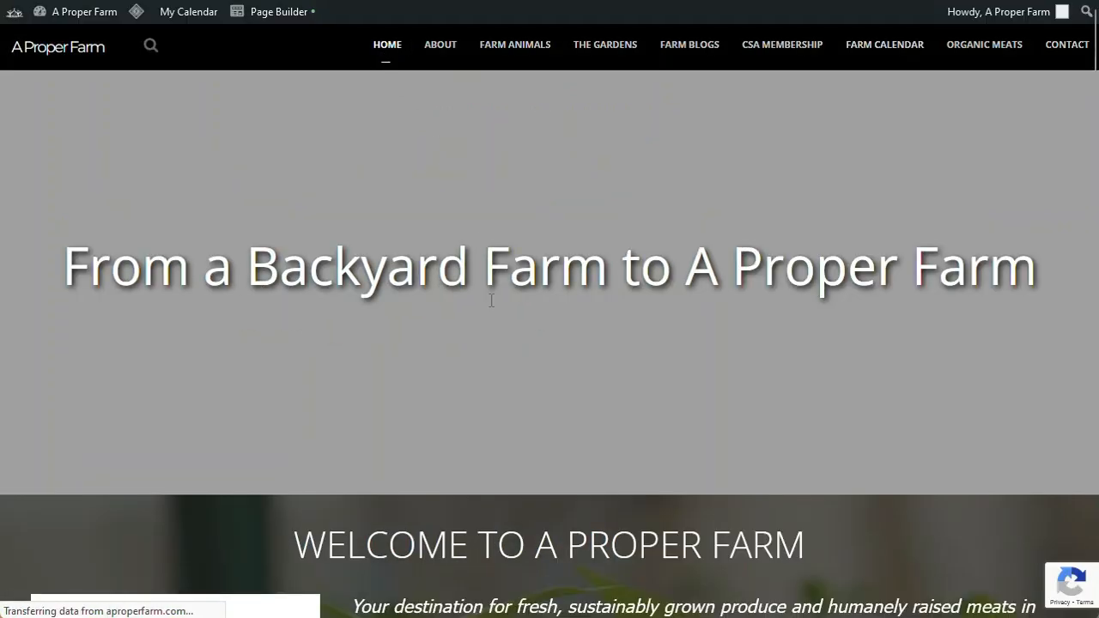
scroll(492, 331, "down", 8)
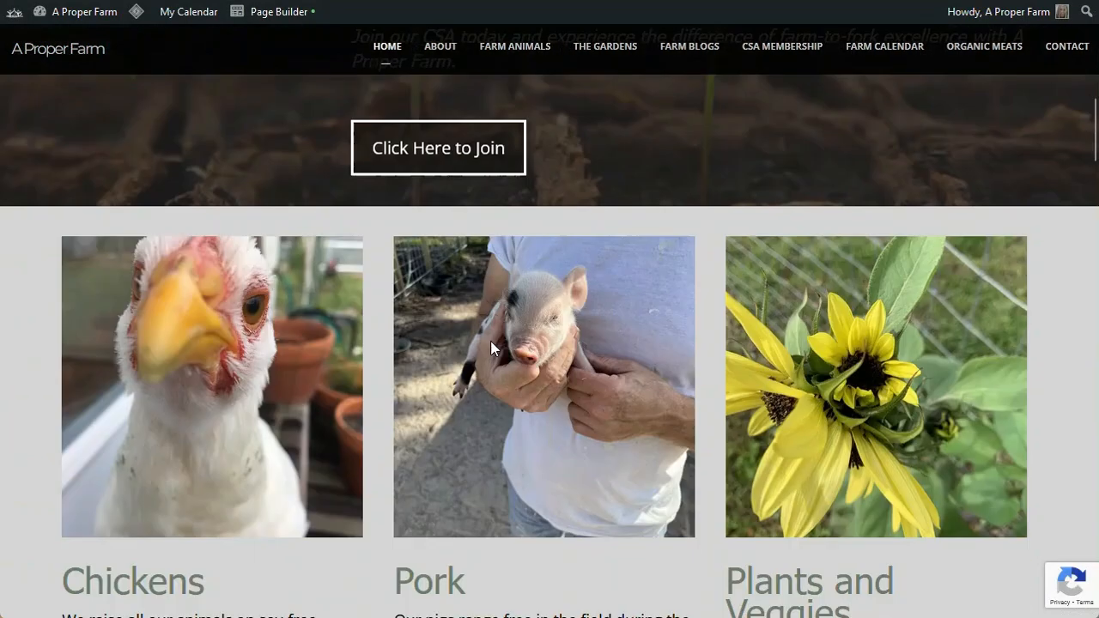
scroll(490, 344, "down", 12)
scroll(494, 350, "up", 3)
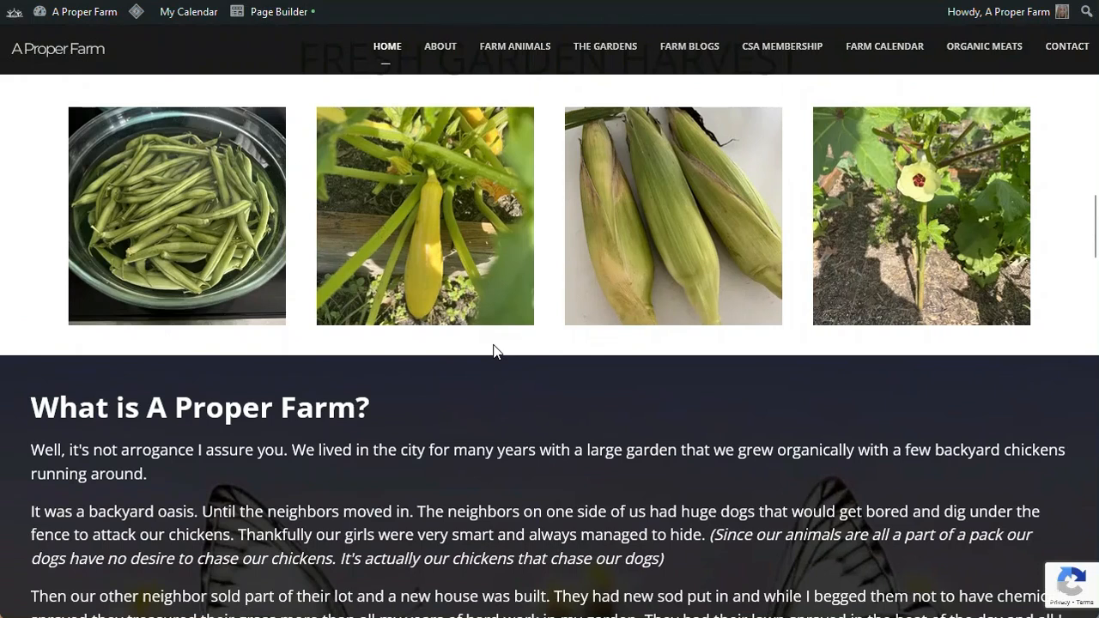
scroll(532, 386, "up", 1)
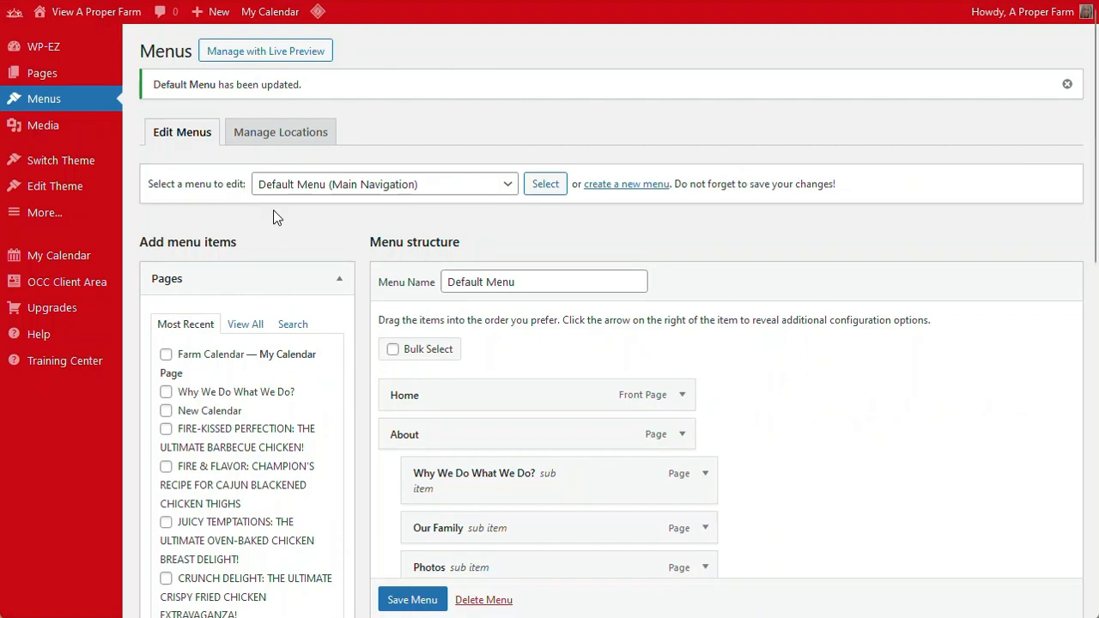
Step: Copy the main calendar shortcode [my_calendar order="desc" weekends="true"] from the My Calendar shortcode generator
mouse_move(83, 264)
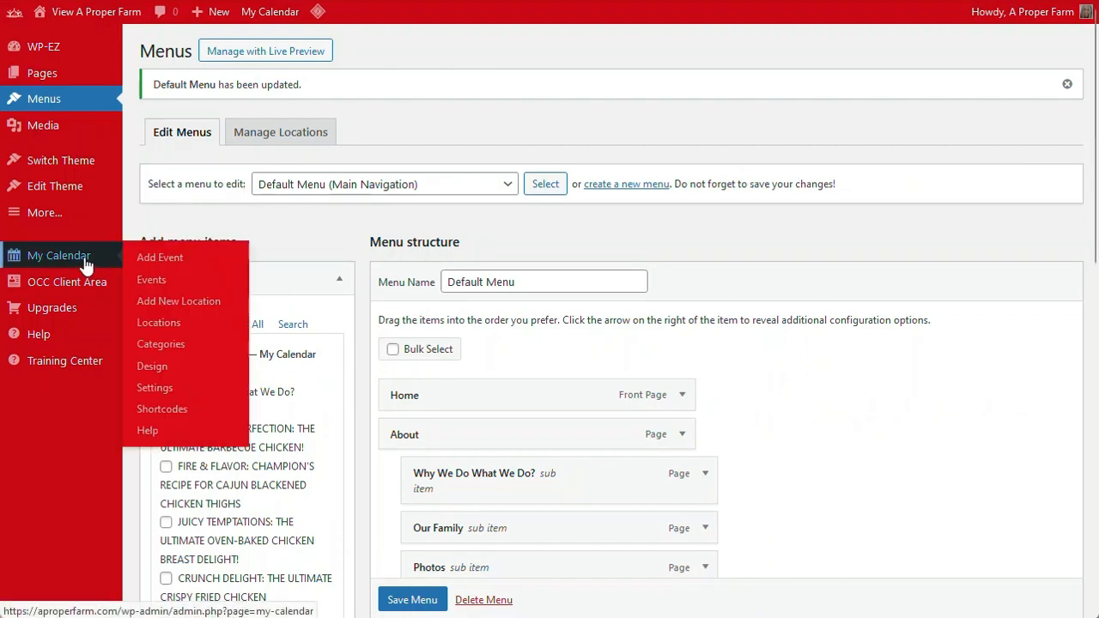
left_click(161, 411)
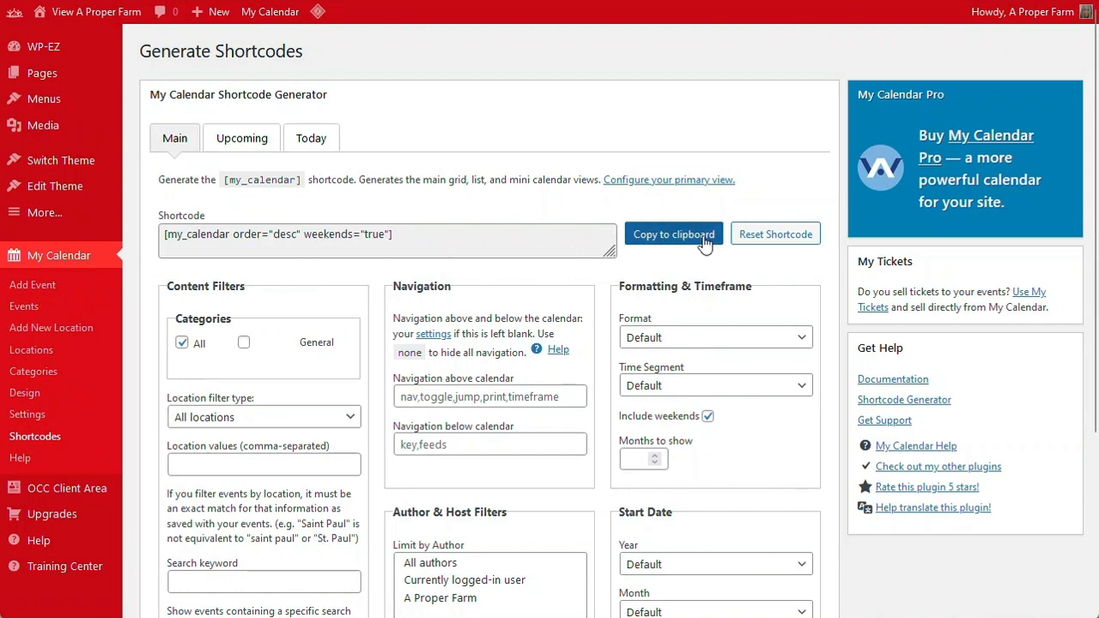
left_click(674, 234)
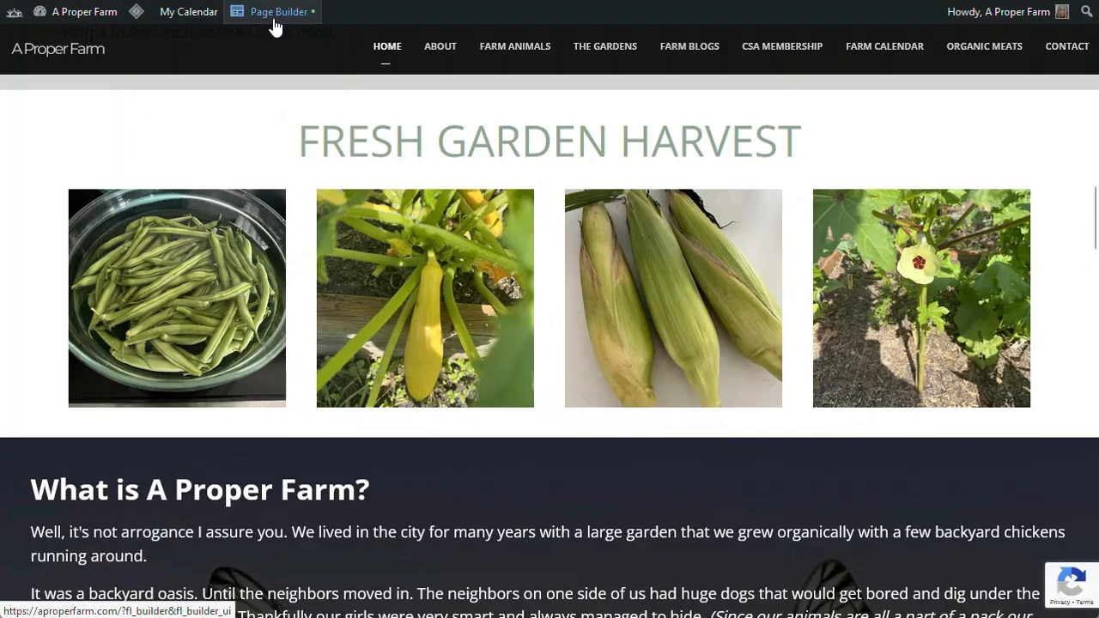
Step: Open the home page in Page Builder and add a Text Editor module between the Fresh Garden Harvest photos and What is A Proper Farm
left_click(275, 26)
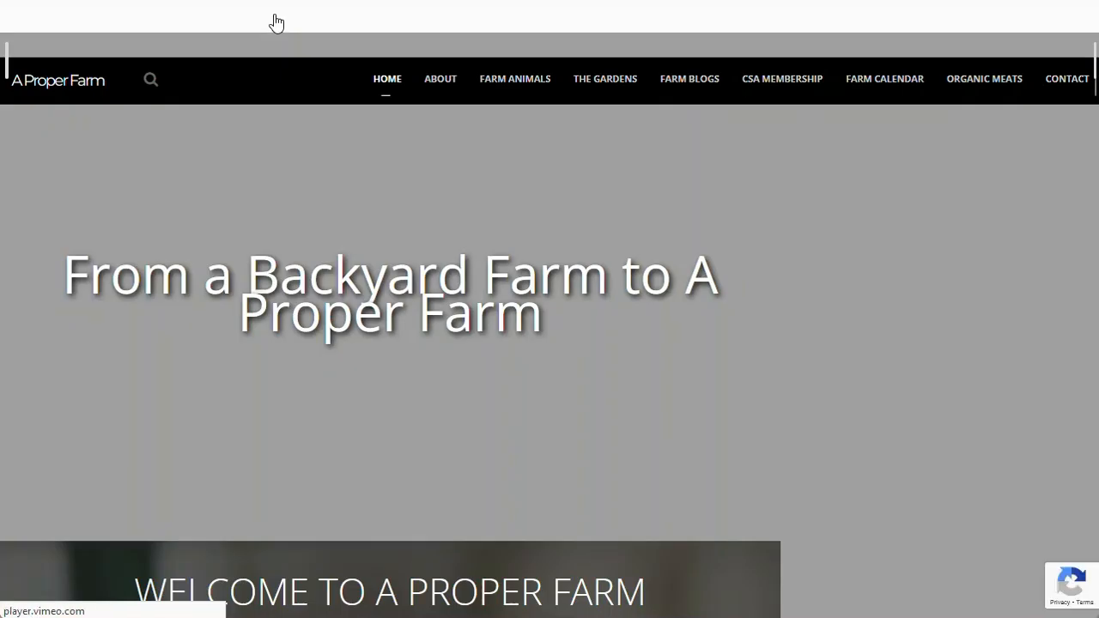
scroll(619, 247, "down", 4)
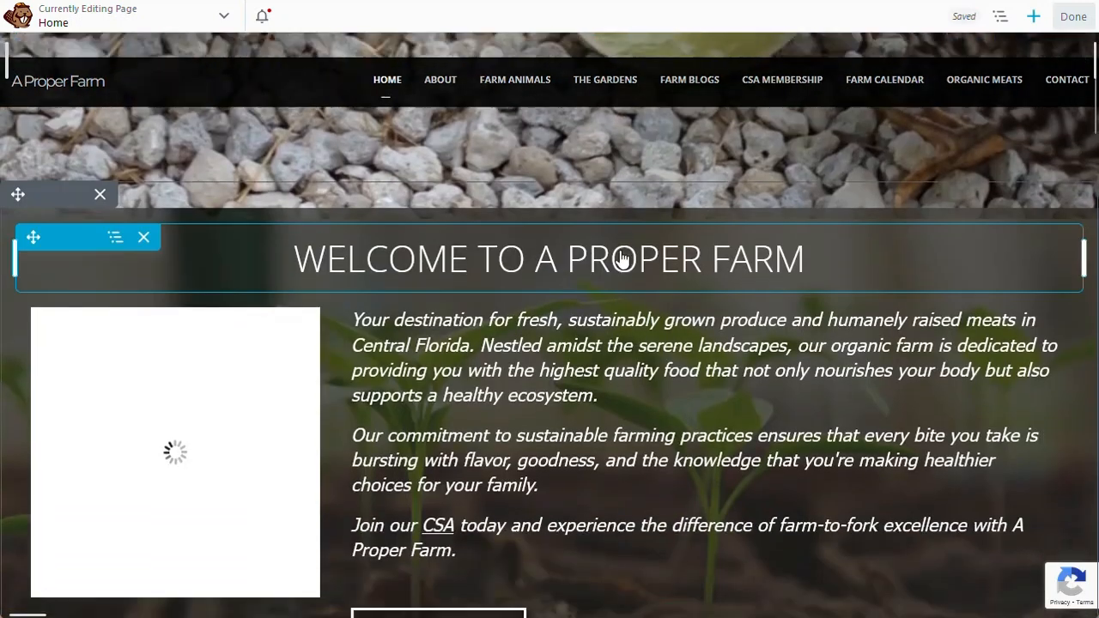
scroll(621, 257, "down", 10)
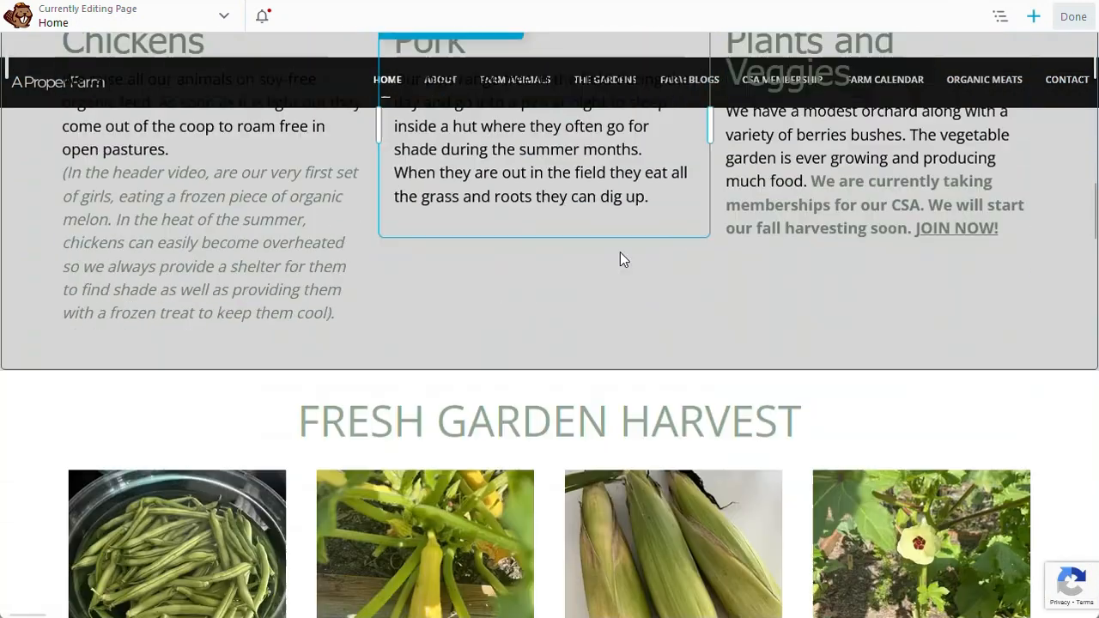
scroll(621, 257, "down", 5)
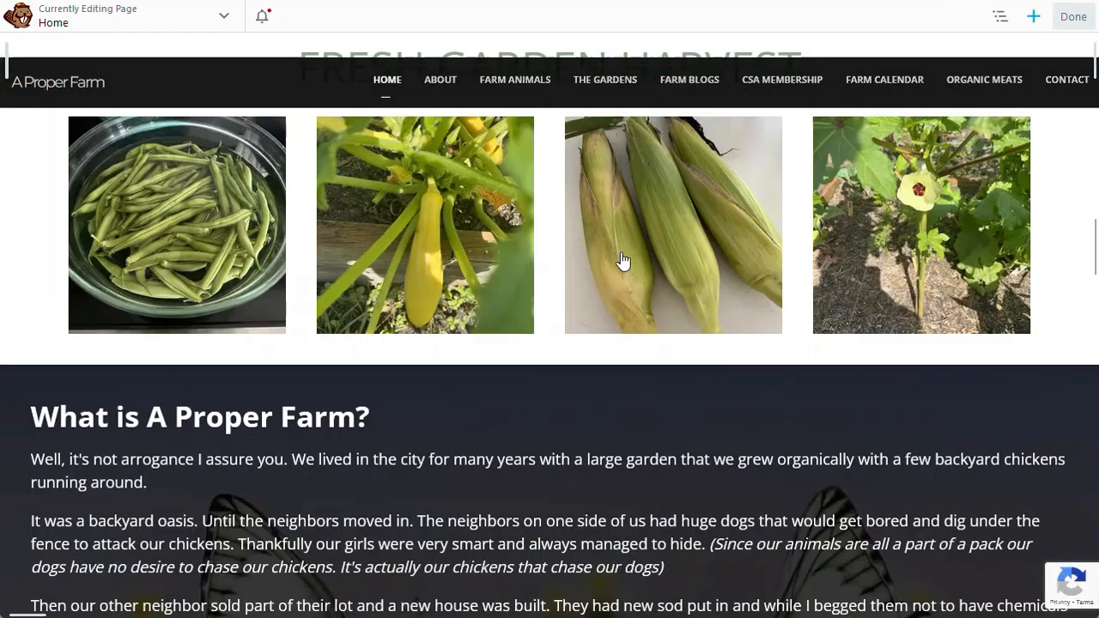
left_click(1034, 19)
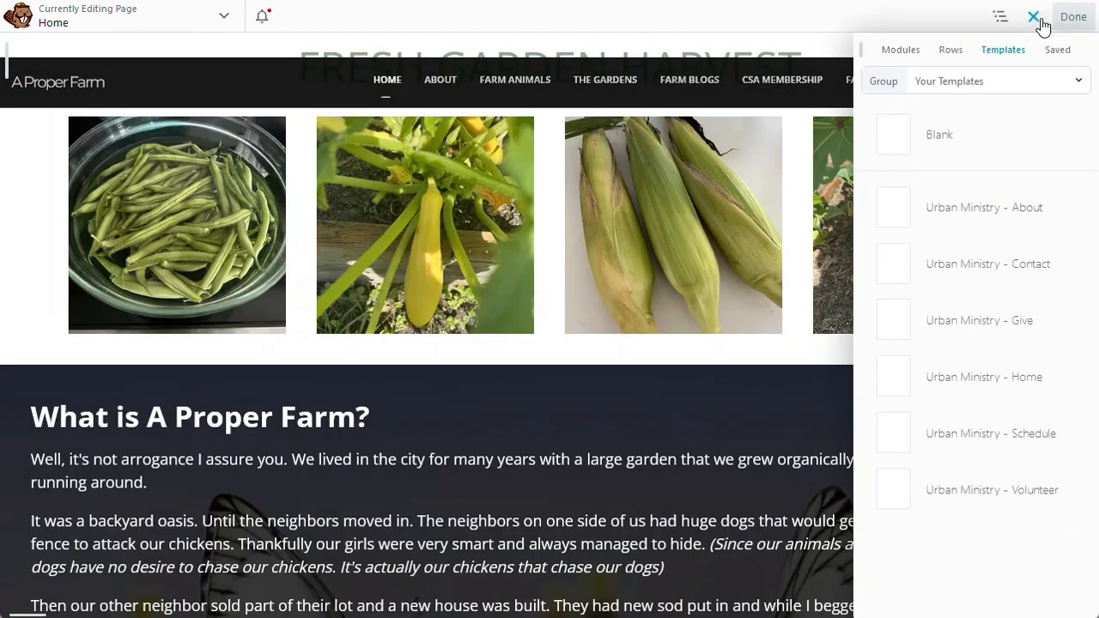
left_click(900, 52)
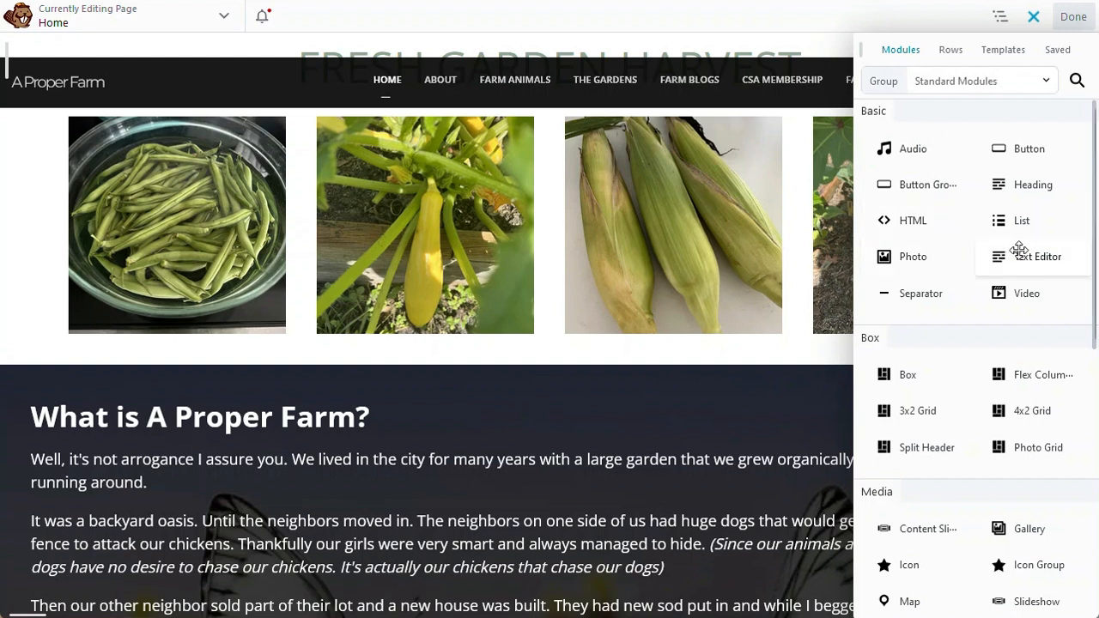
left_click_drag(1030, 255, 523, 348)
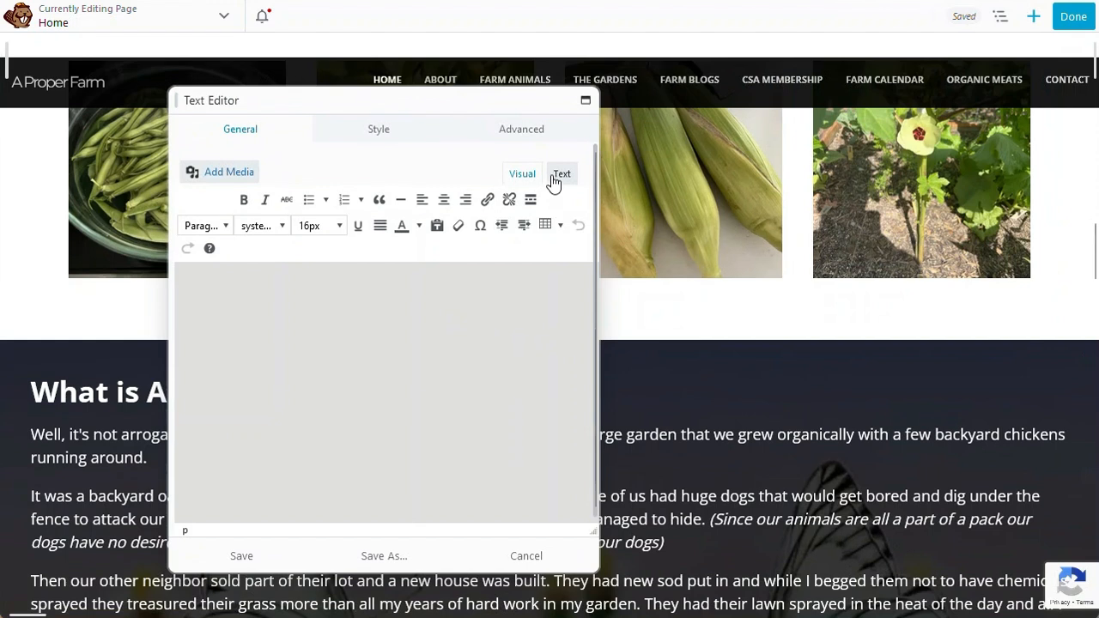
Step: Paste the shortcode [my_calendar order="desc" weekends="true"] as plain text into the new Text Editor module and save it
left_click(557, 176)
key("ctrl+v")
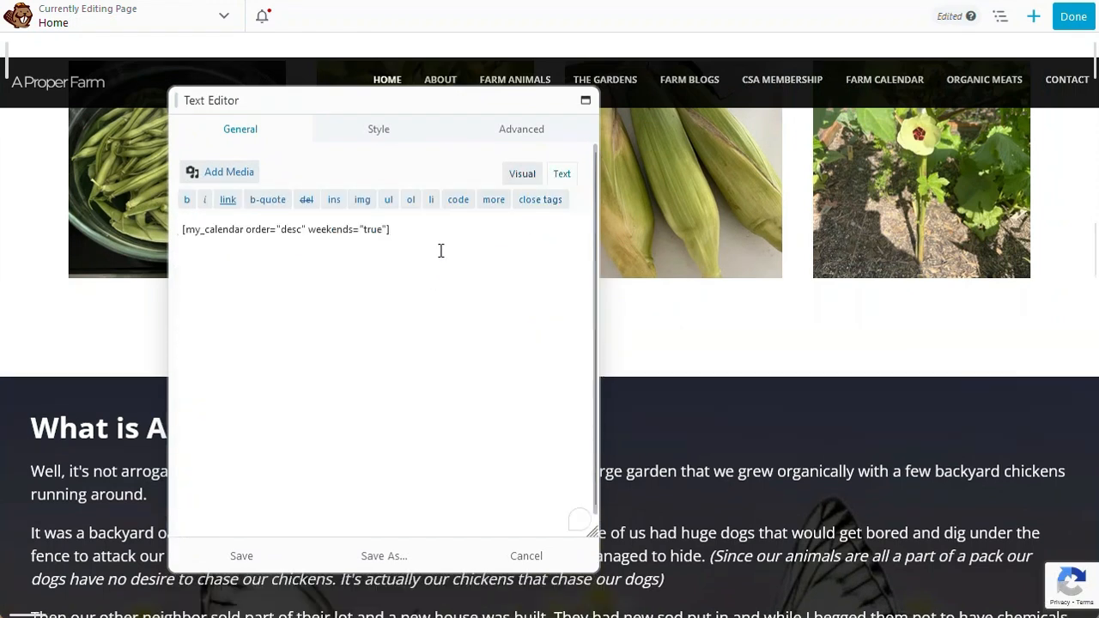
left_click(245, 556)
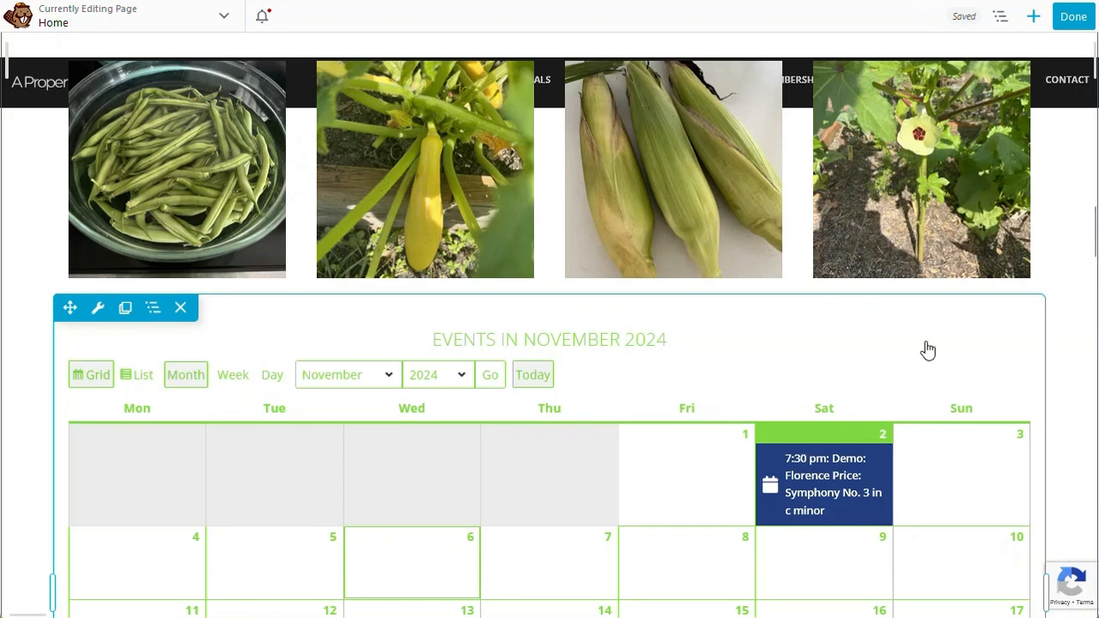
Step: Check the embedded calendar on the home page, publish the page changes, and view the live Farm Calendar page
scroll(550, 429, "down", 3)
scroll(601, 387, "down", 1)
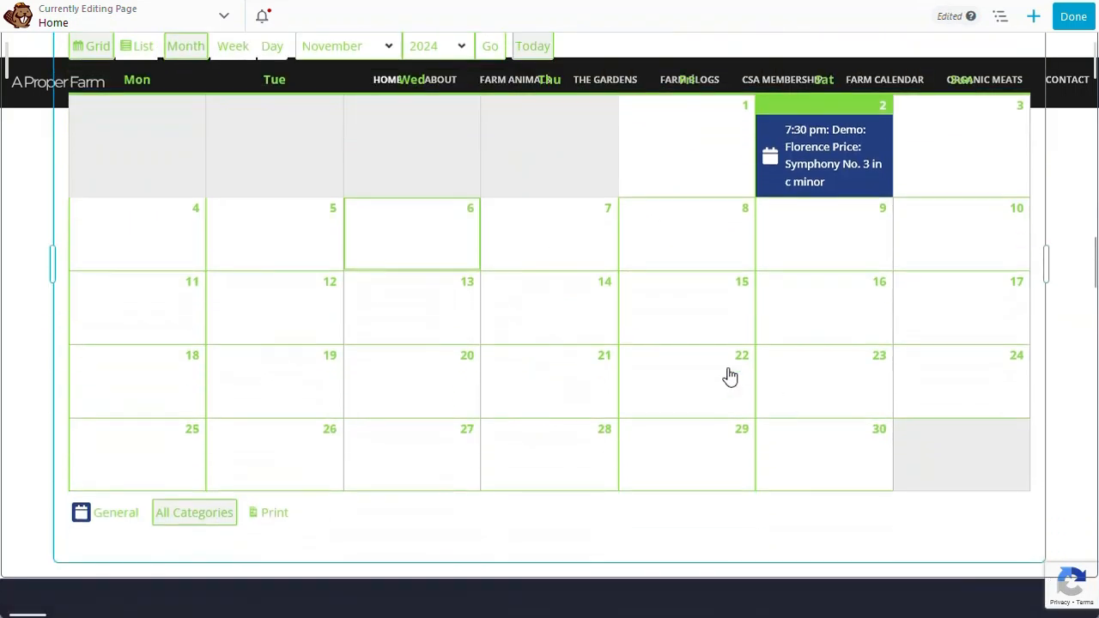
scroll(816, 283, "up", 3)
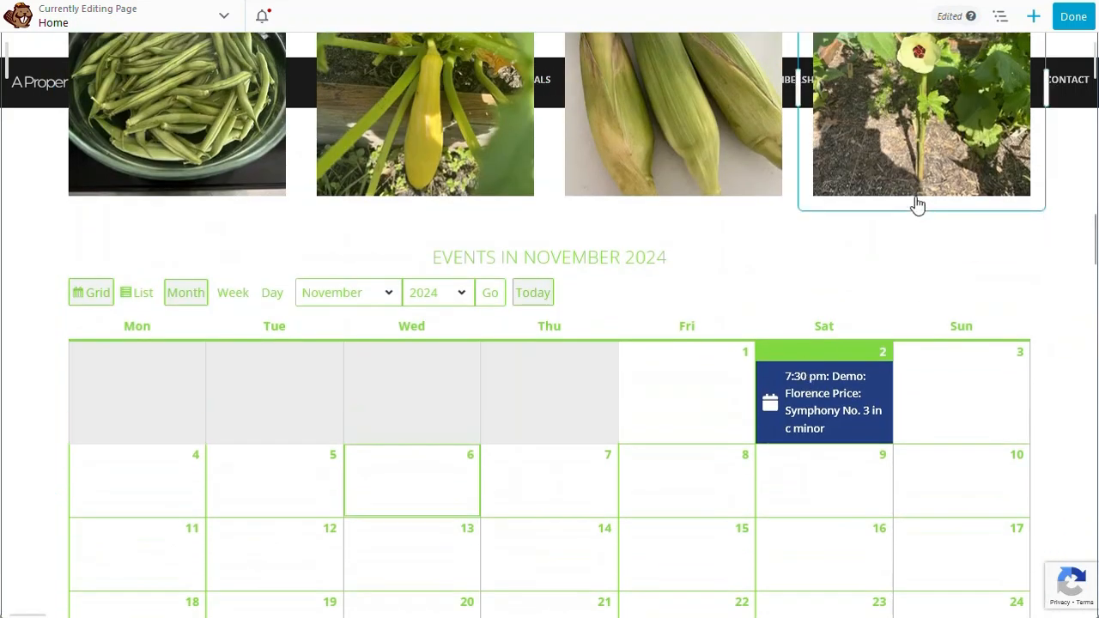
left_click(1072, 16)
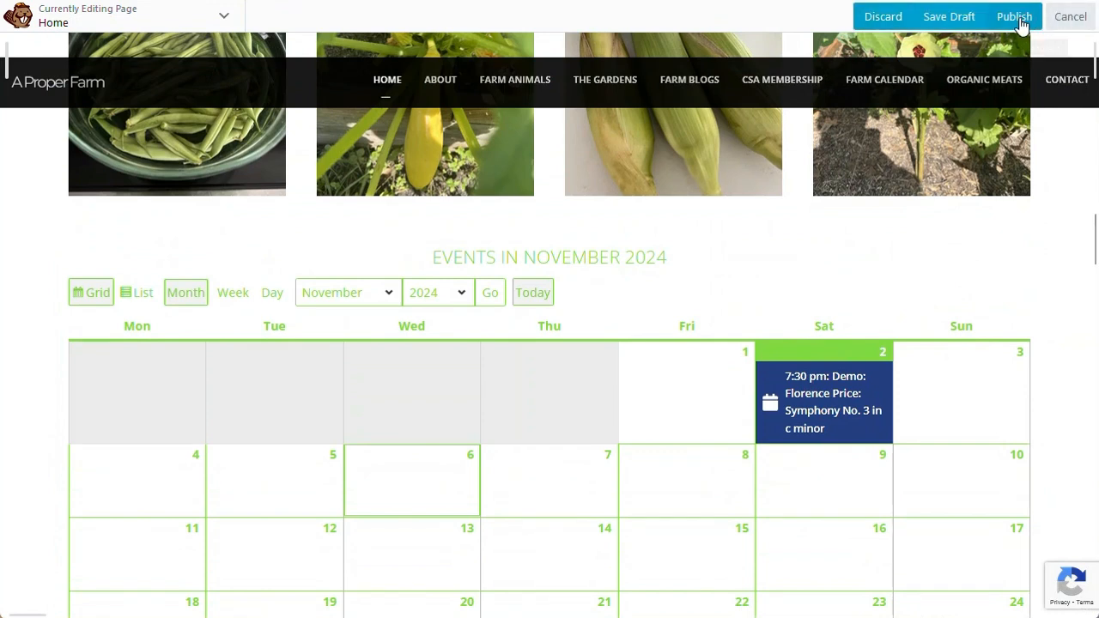
left_click(1013, 16)
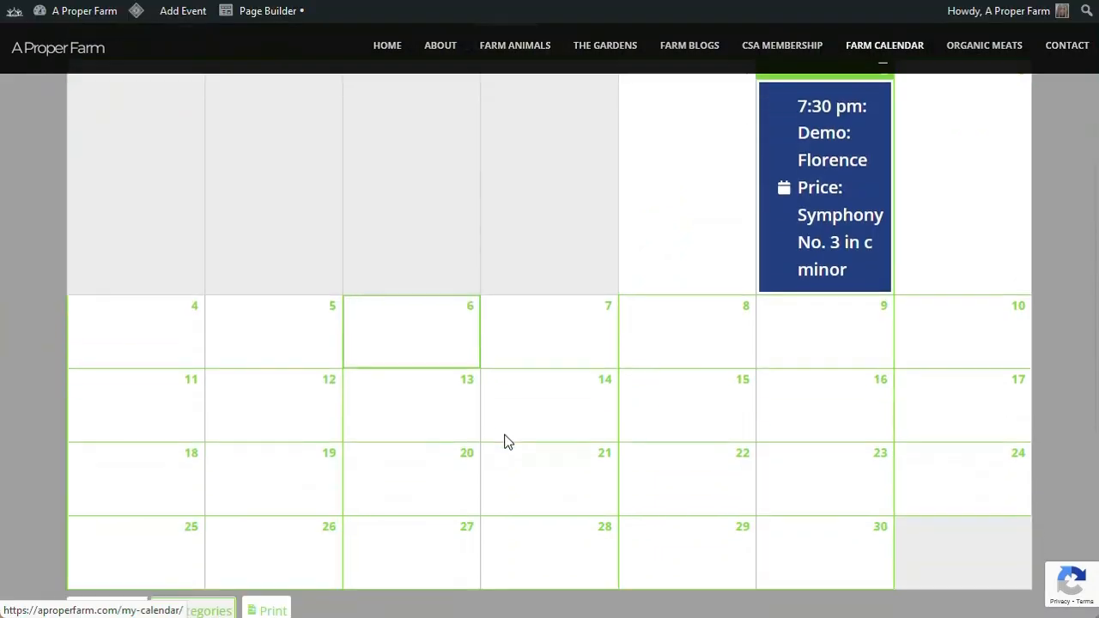
scroll(504, 434, "up", 4)
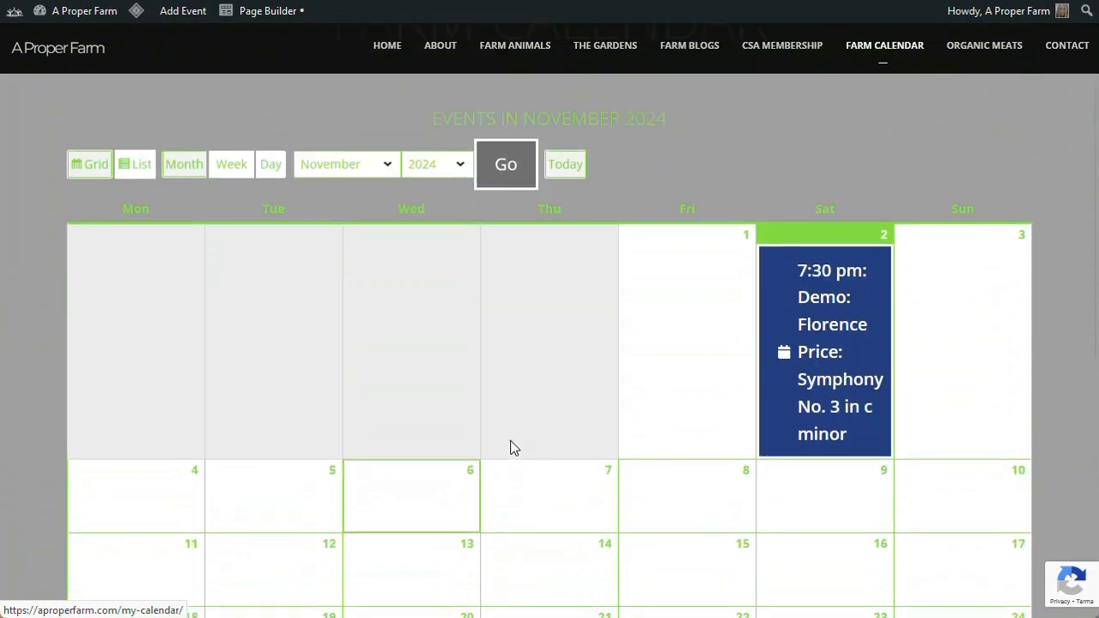